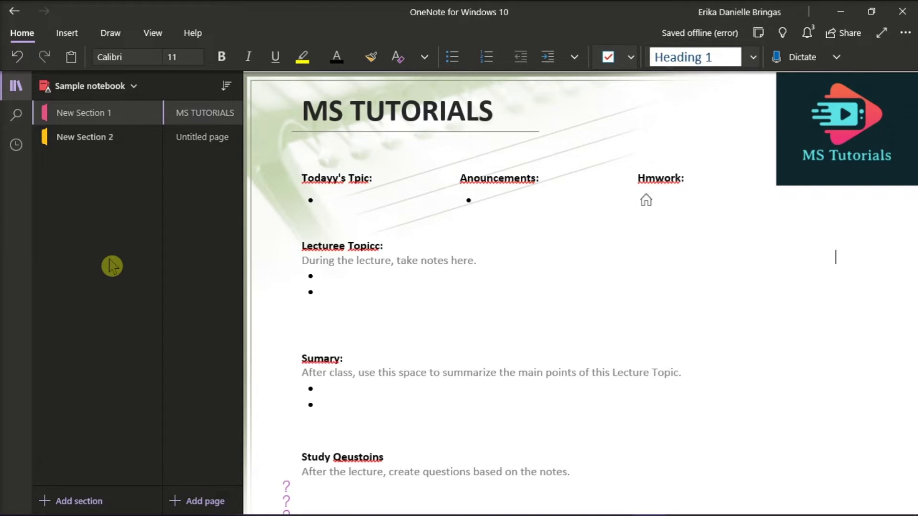
# Briefly select the 'Todayy's Tpic' note, then open OneNote's Settings Options pane
pyautogui.click(355, 178)
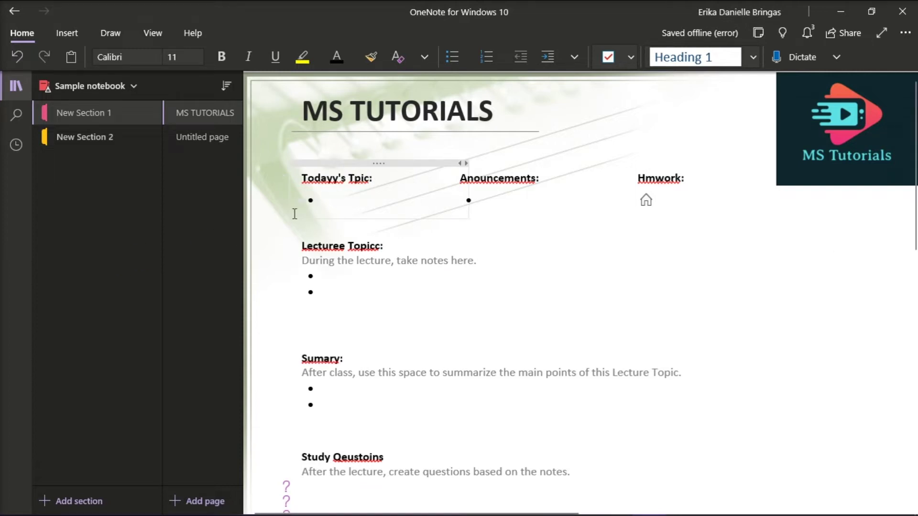
pyautogui.click(275, 230)
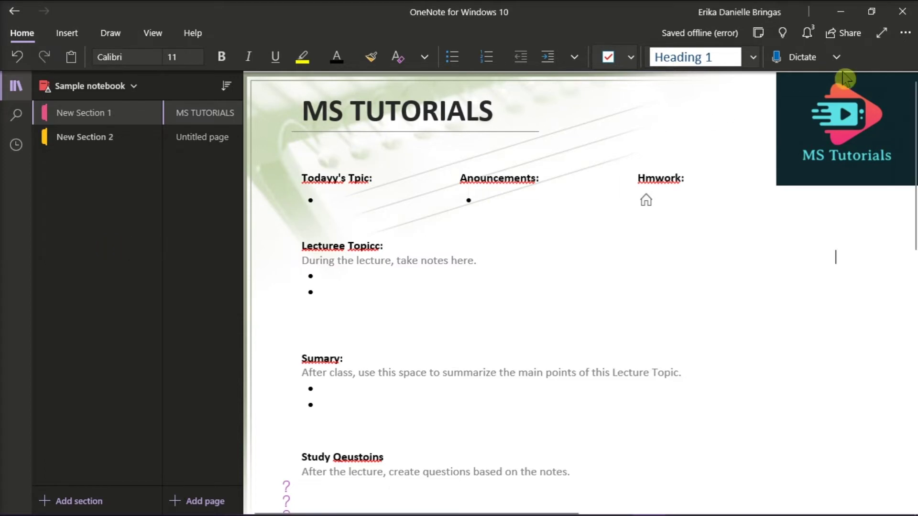
pyautogui.click(906, 34)
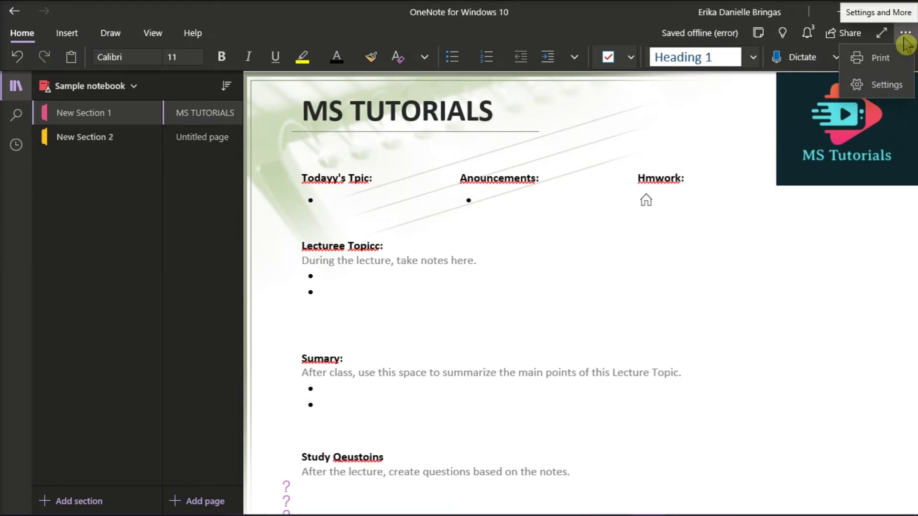
pyautogui.click(886, 83)
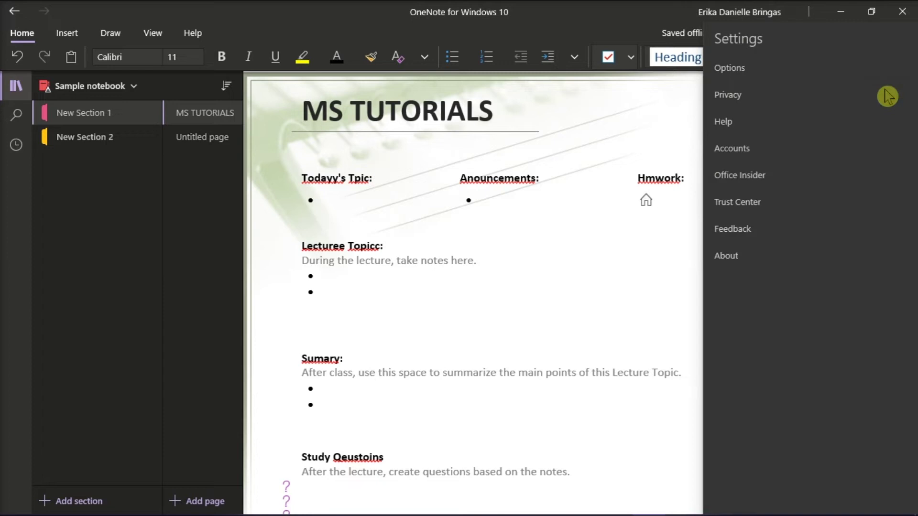
pyautogui.click(800, 68)
pyautogui.scroll(-4, 841, 233)
pyautogui.scroll(-3, 842, 232)
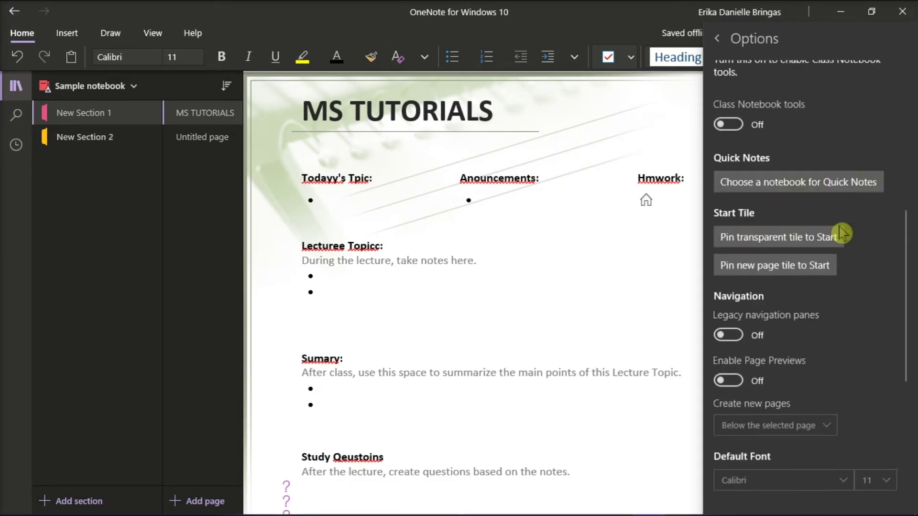
pyautogui.scroll(-2, 842, 232)
pyautogui.scroll(-3, 842, 233)
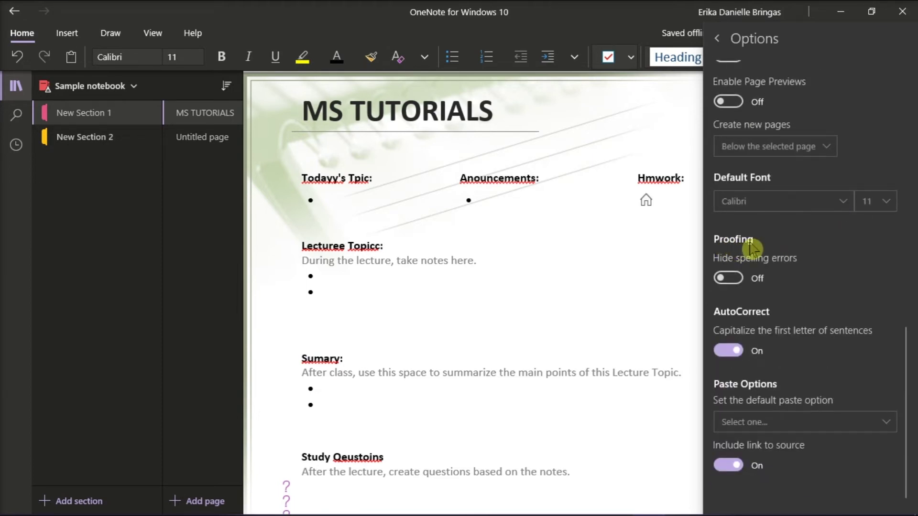
# Switch 'Hide spelling errors' On, Off, then On again so the underlines disappear
pyautogui.click(729, 278)
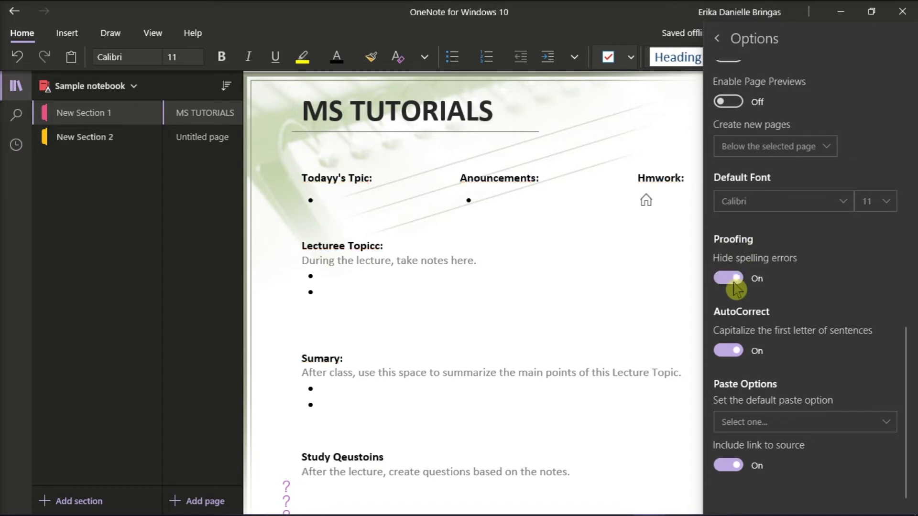
pyautogui.click(738, 287)
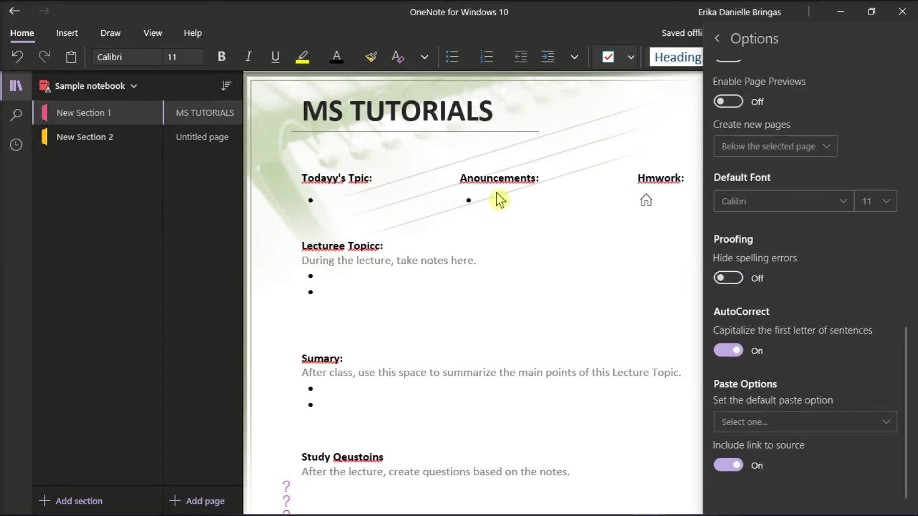
pyautogui.click(729, 280)
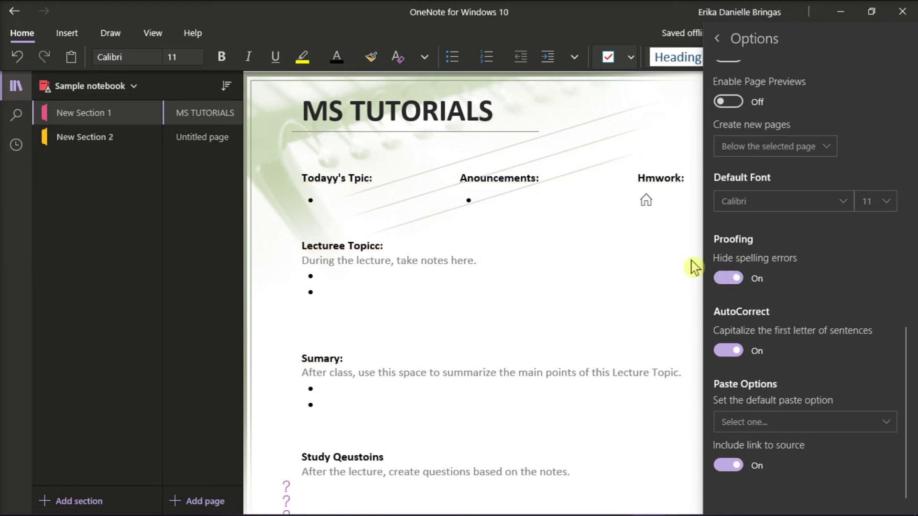